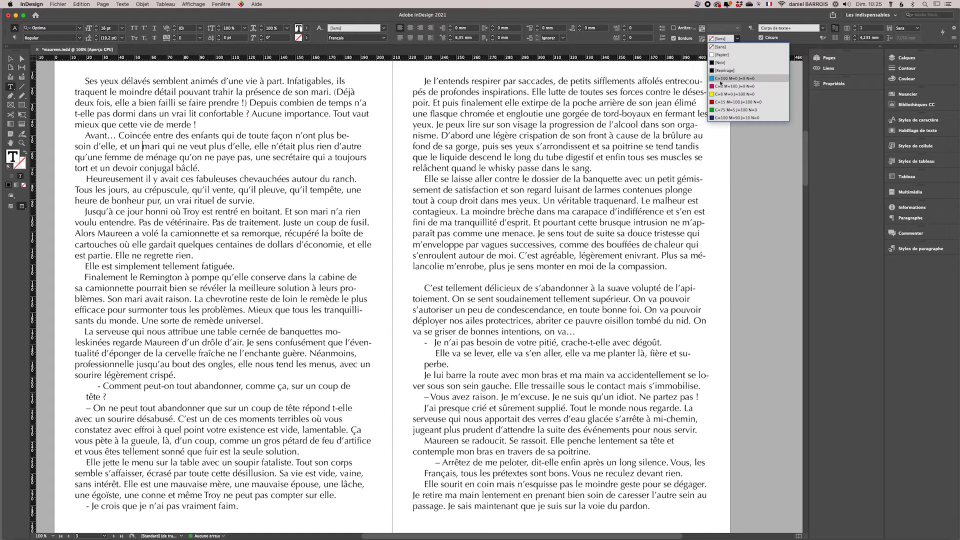
Color the border of the "Avant… Coincée" paragraph magenta (C=0 M=100 J=0 N=0) and put the text cursor back in that paragraph
{"action": "left_click", "coordinate": [719, 86]}
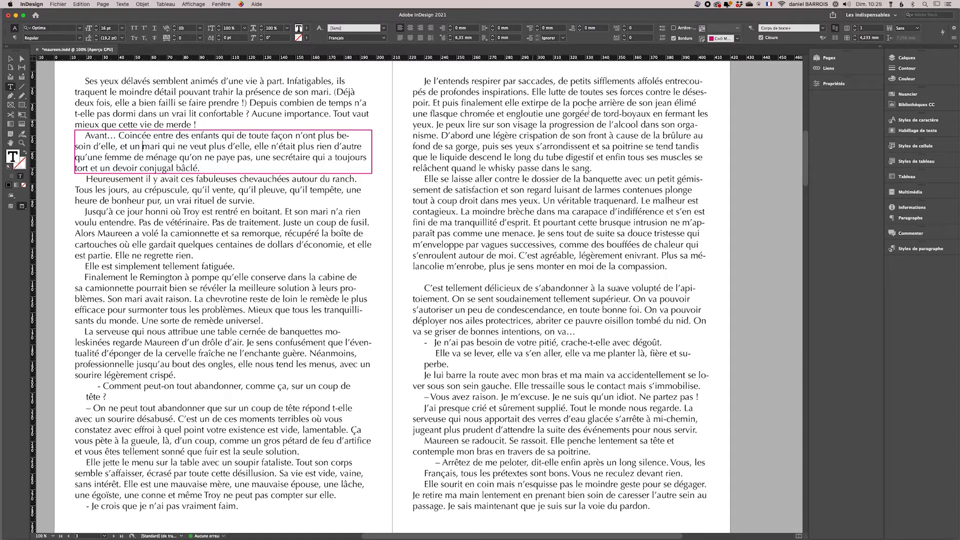
{"action": "left_click", "coordinate": [10, 58]}
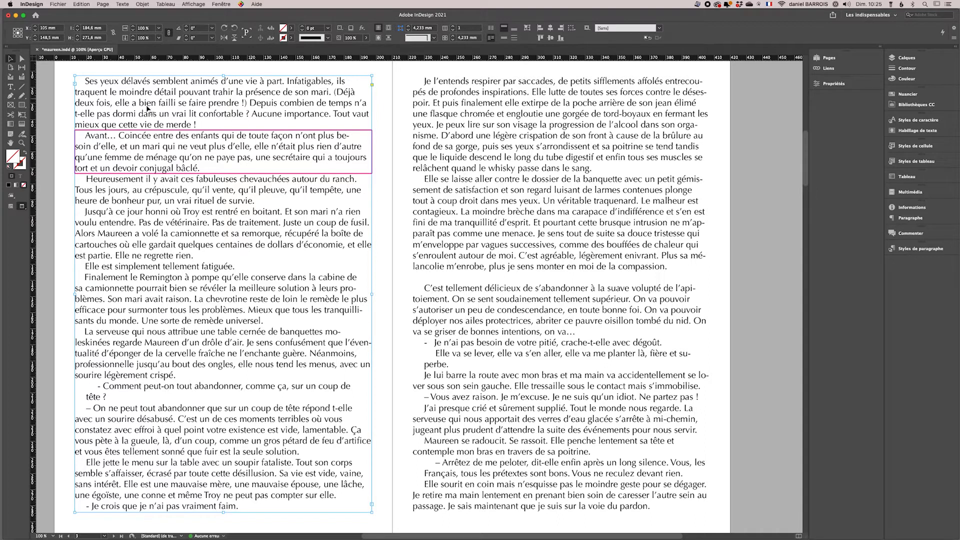
{"action": "left_click", "coordinate": [10, 87]}
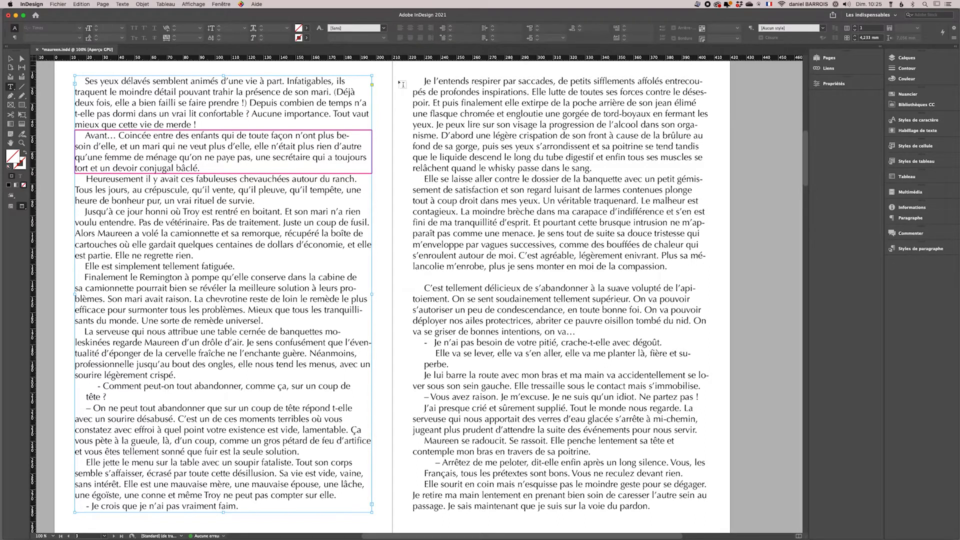
{"action": "left_click", "coordinate": [272, 157]}
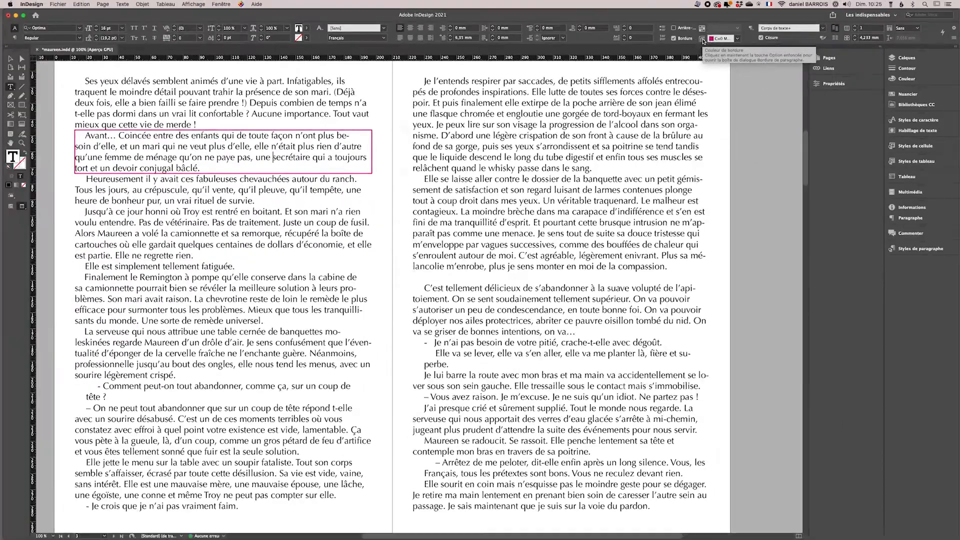
In the paragraph border settings, unlink the stroke widths and set top, bottom and right to 0 pt, keeping 1 pt on the left
{"action": "left_click", "coordinate": [812, 67], "text": "alt"}
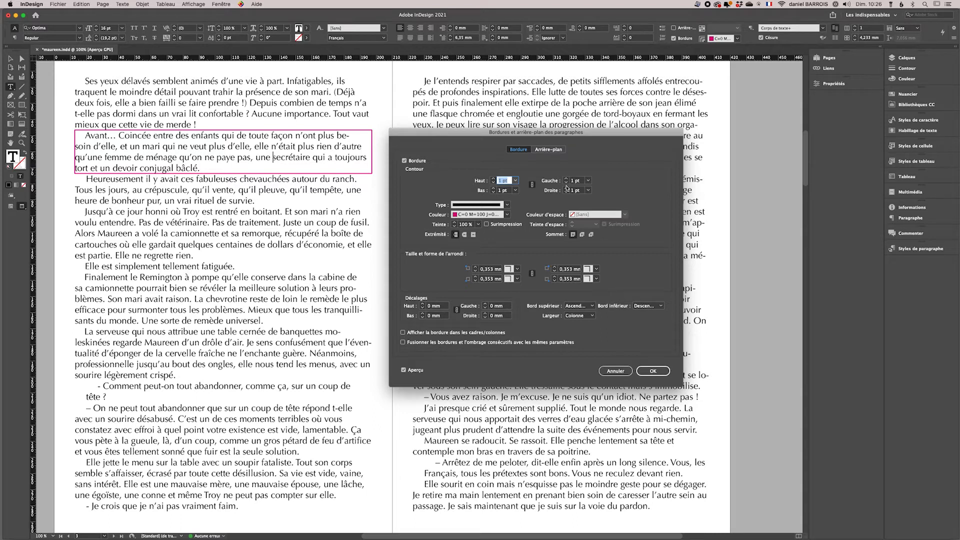
{"action": "left_click", "coordinate": [532, 184]}
{"action": "left_click", "coordinate": [566, 182]}
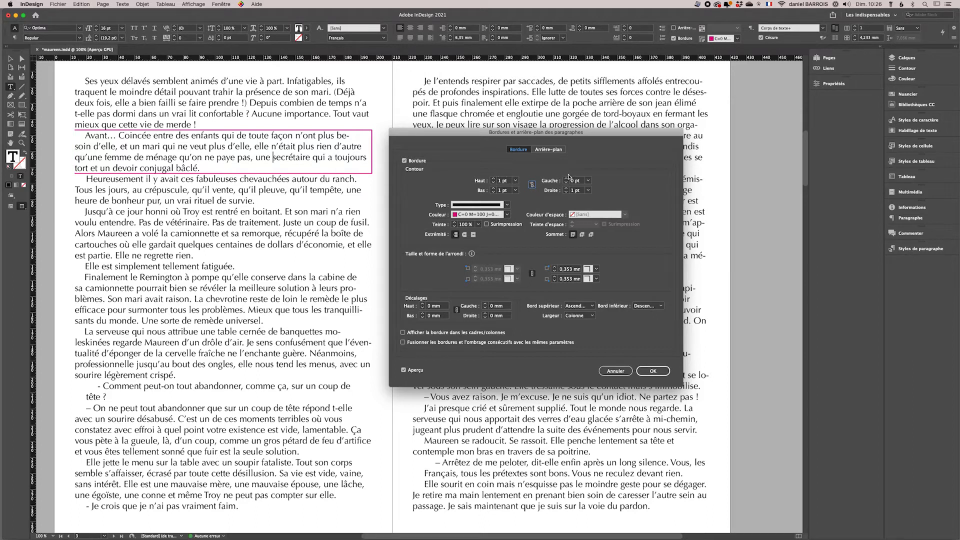
{"action": "left_click", "coordinate": [566, 179]}
{"action": "left_click", "coordinate": [566, 193]}
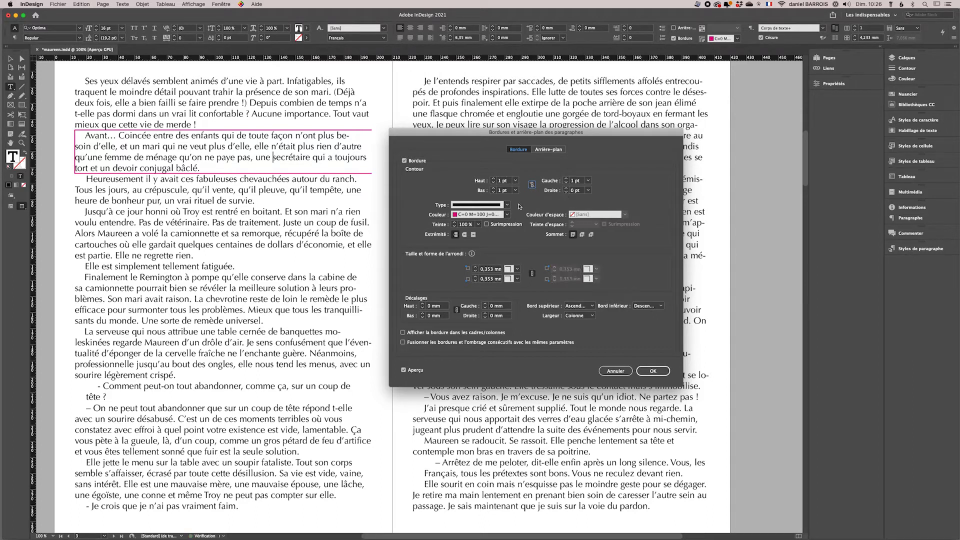
{"action": "left_click", "coordinate": [493, 193]}
{"action": "left_click", "coordinate": [494, 183]}
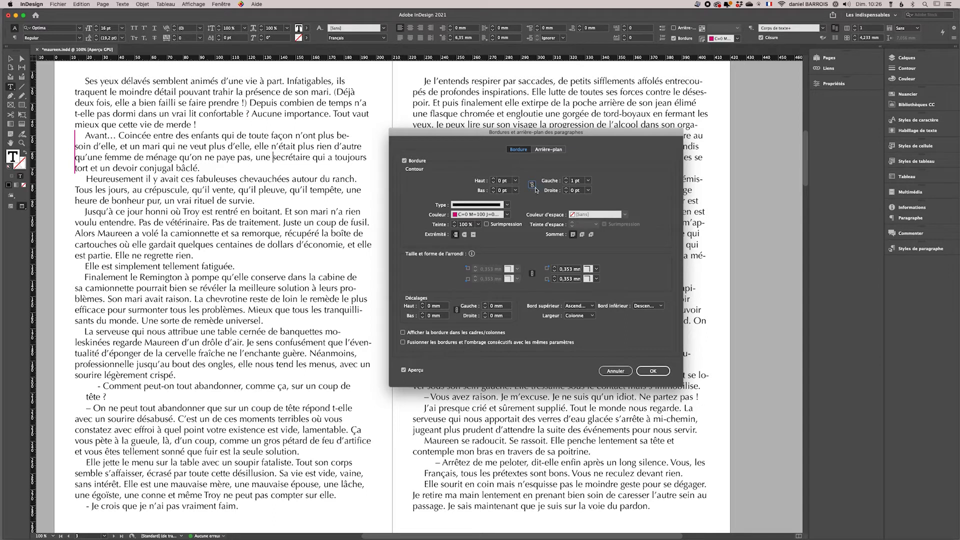
Change the paragraph border's stroke type to Sinusoïdes and set its left width to 4 pt
{"action": "left_click", "coordinate": [483, 205]}
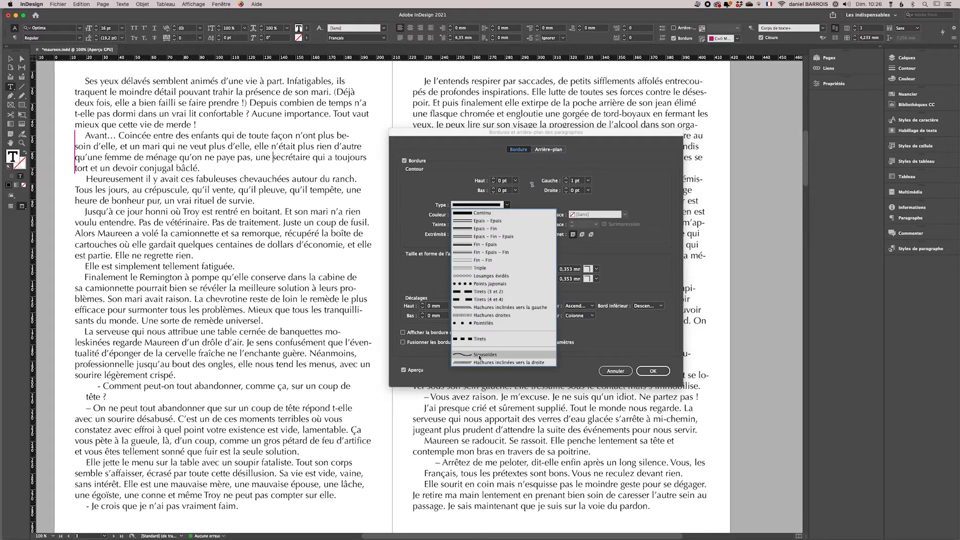
{"action": "left_click", "coordinate": [480, 355]}
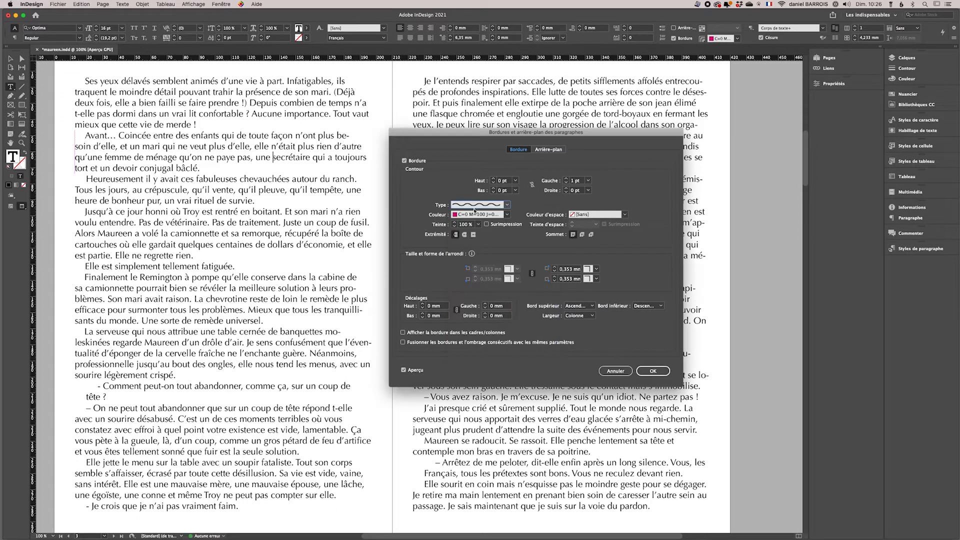
{"action": "left_click", "coordinate": [567, 179]}
{"action": "left_click", "coordinate": [567, 179]}
{"action": "left_click", "coordinate": [567, 178]}
{"action": "left_click", "coordinate": [567, 179]}
{"action": "left_click", "coordinate": [567, 183]}
{"action": "left_click", "coordinate": [567, 183]}
{"action": "left_click", "coordinate": [566, 178]}
Unlink the border offsets, set the left offset to 2 mm and apply the border settings
{"action": "left_click", "coordinate": [456, 310]}
{"action": "left_click", "coordinate": [485, 304]}
{"action": "left_click", "coordinate": [485, 304]}
{"action": "left_click", "coordinate": [644, 372]}
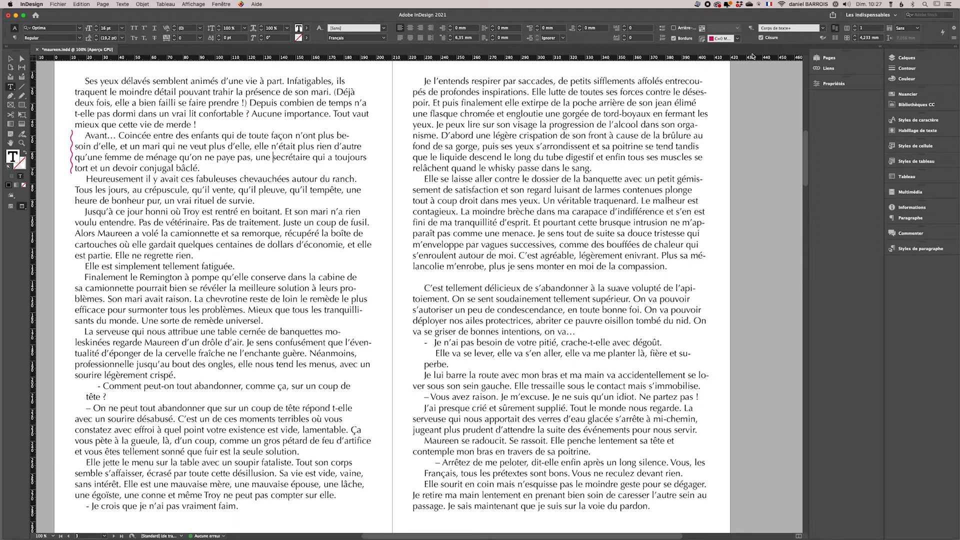
Create a new paragraph style named "Corrections" from the bordered paragraph
{"action": "left_click", "coordinate": [750, 29]}
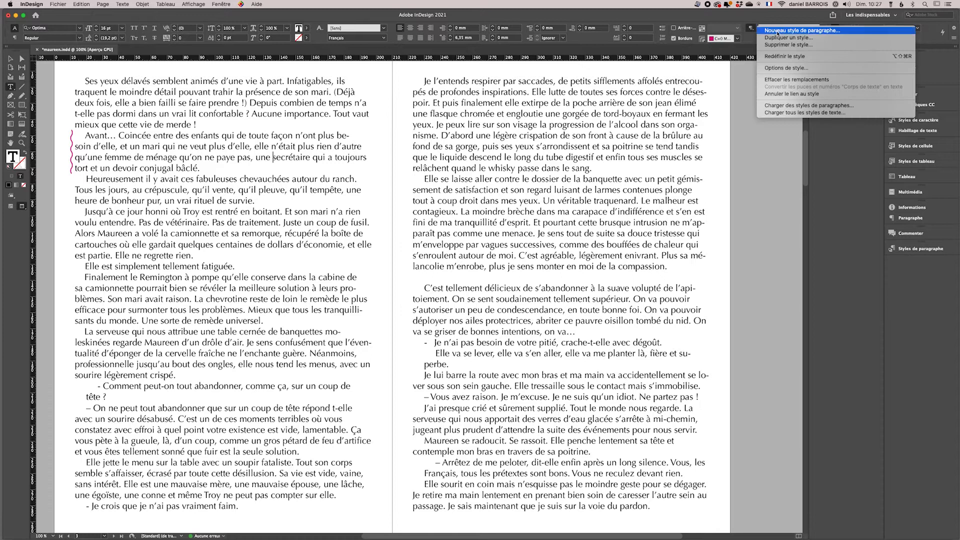
{"action": "left_click", "coordinate": [800, 31]}
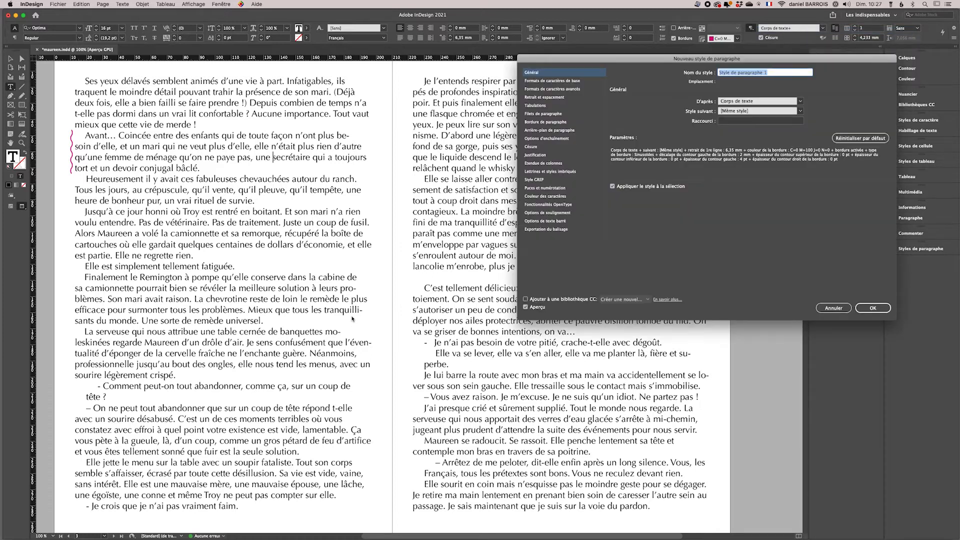
{"action": "type", "text": "Corrections"}
{"action": "left_click", "coordinate": [872, 307]}
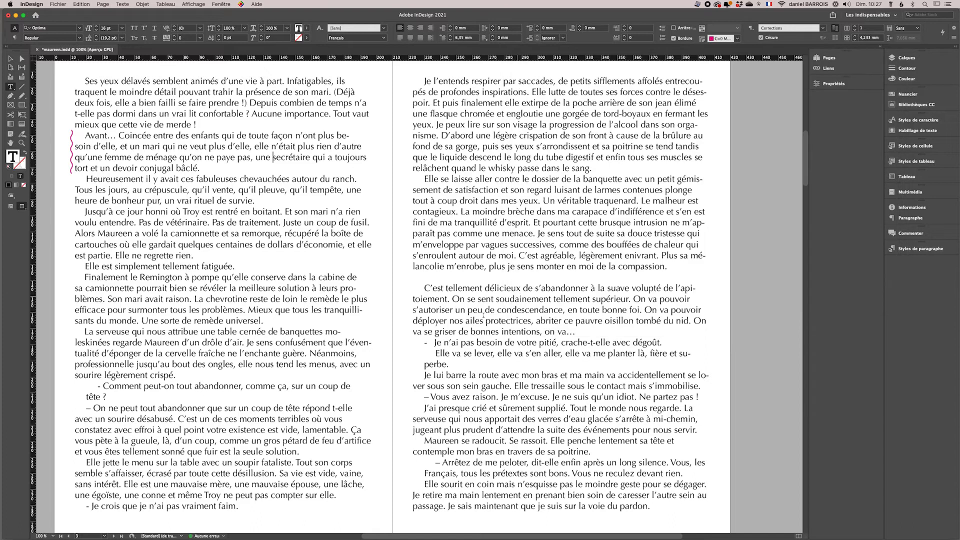
Apply the Corrections paragraph style to the facing-page paragraph beginning "Elle se laisse aller contre le dossier"
{"action": "left_click", "coordinate": [505, 211]}
{"action": "left_click", "coordinate": [788, 28]}
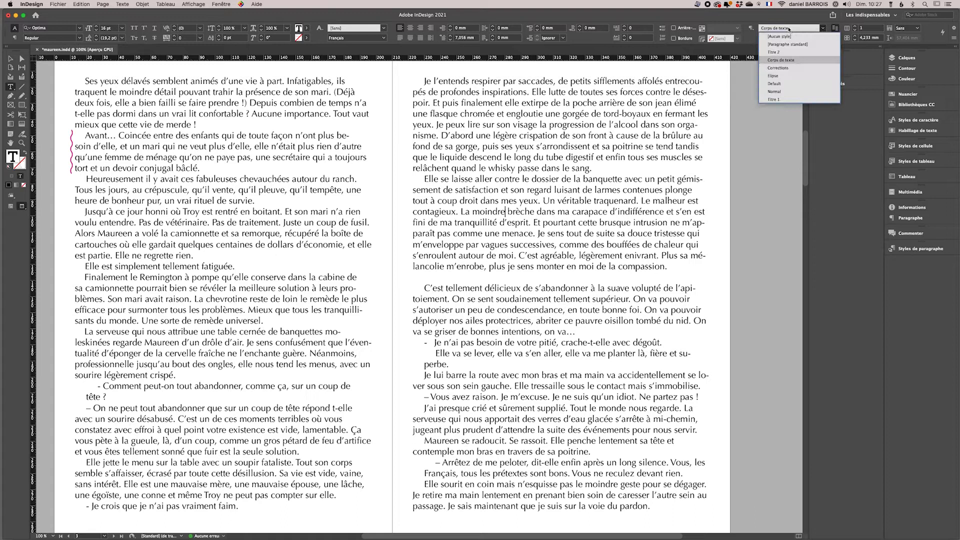
{"action": "left_click", "coordinate": [780, 68]}
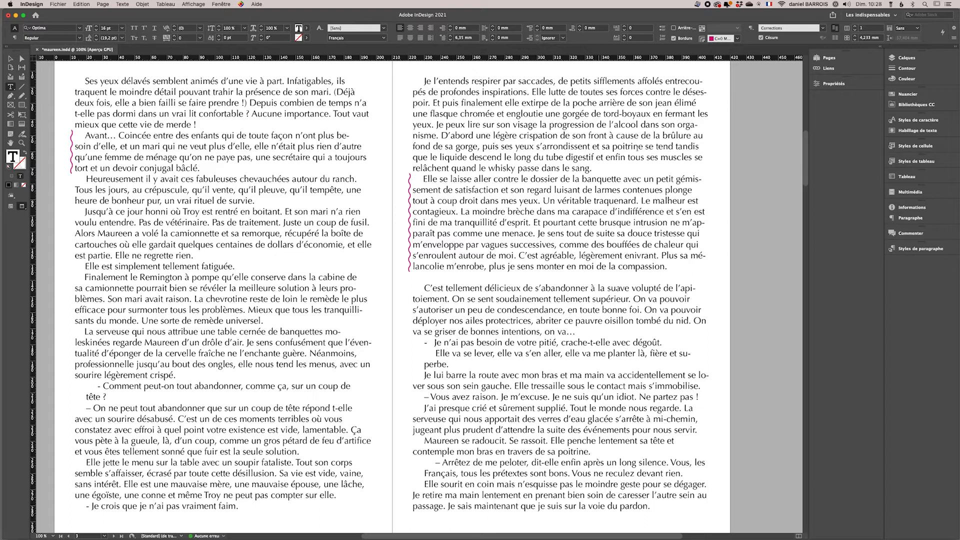
Apply the Corrections style with Quick Apply to the paragraph beginning "D'ailleurs ce cheval m'énerve" further down the document
{"action": "left_click", "coordinate": [942, 33]}
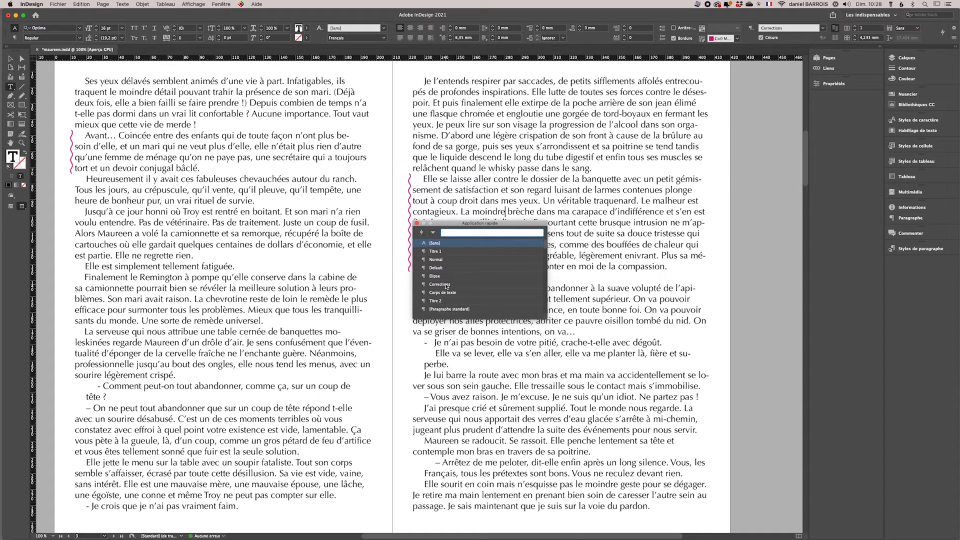
{"action": "left_click", "coordinate": [418, 224]}
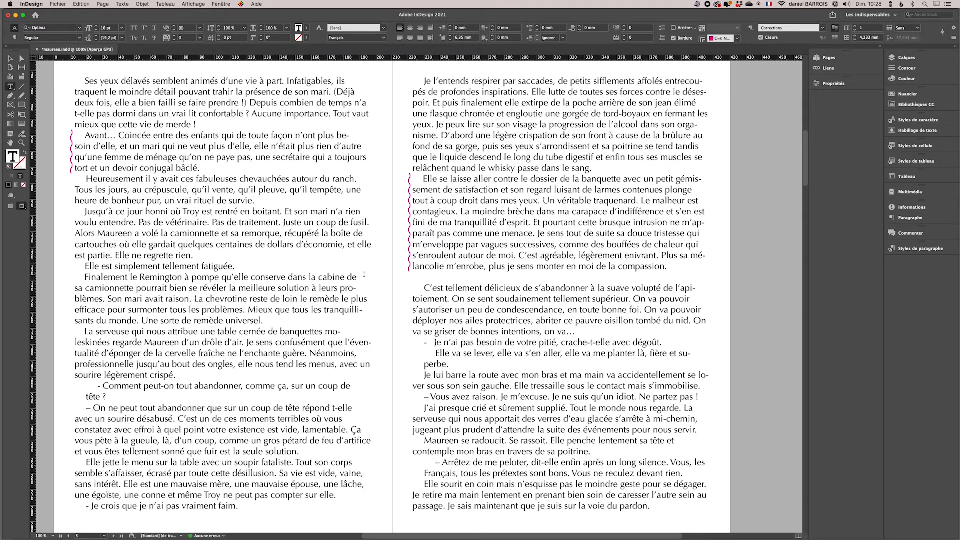
{"action": "scroll", "coordinate": [447, 369], "scroll_direction": "down", "scroll_amount": 15}
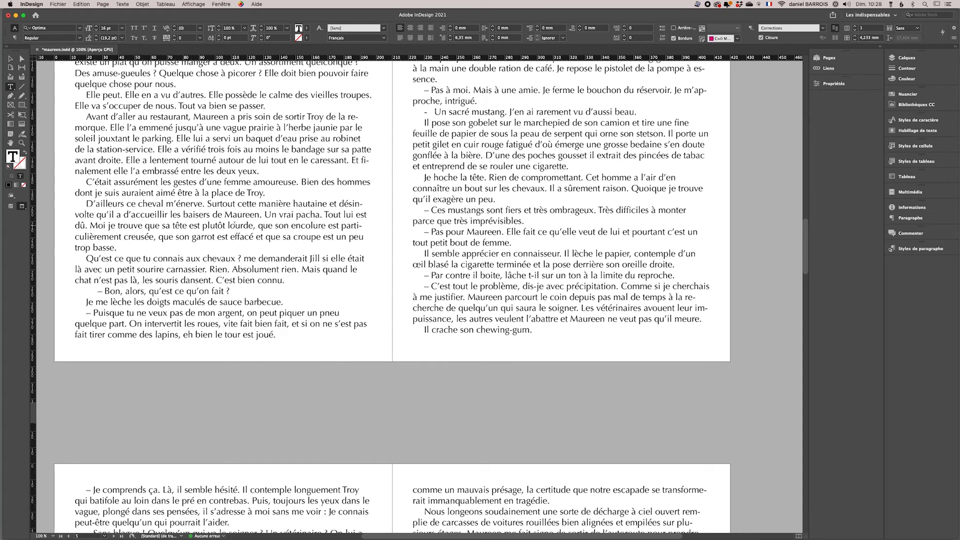
{"action": "left_click", "coordinate": [232, 215]}
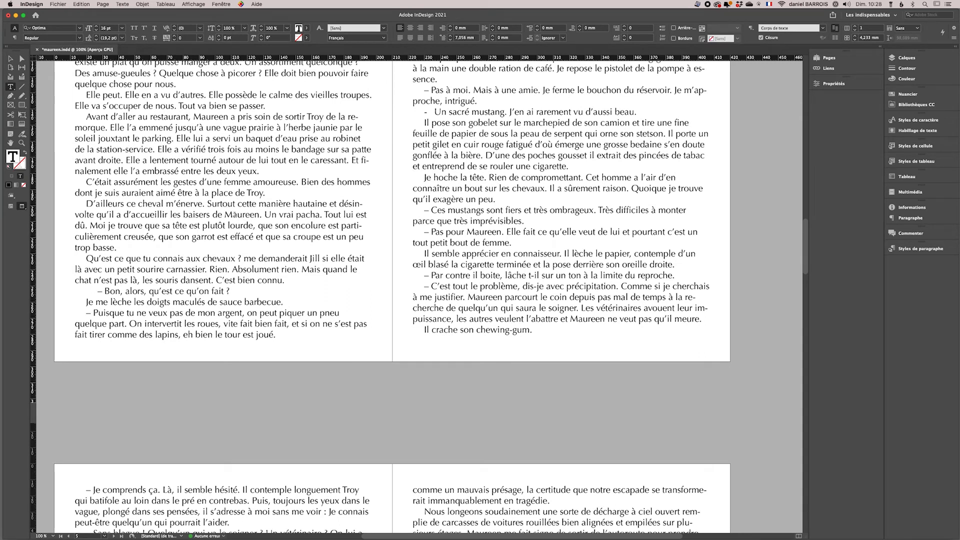
{"action": "key", "text": "super+Return"}
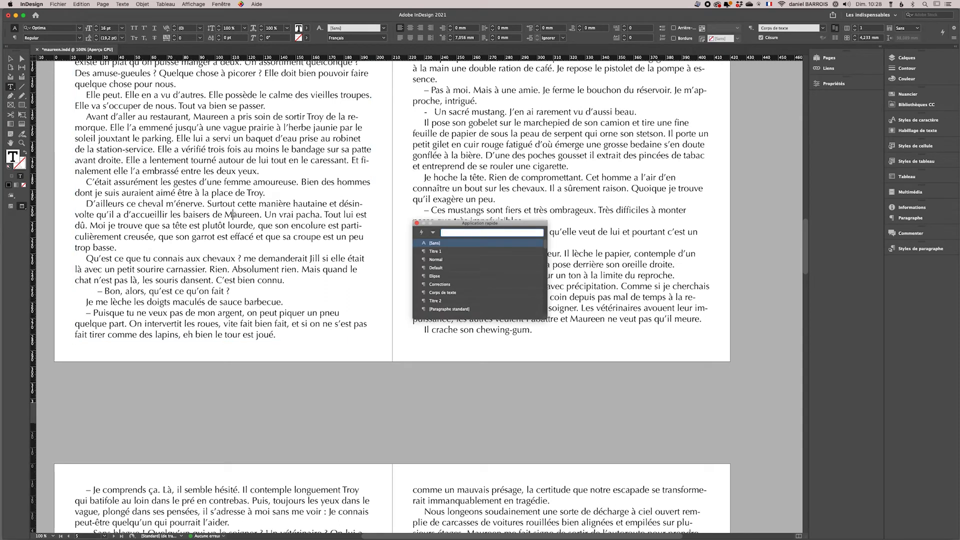
{"action": "left_click", "coordinate": [441, 284]}
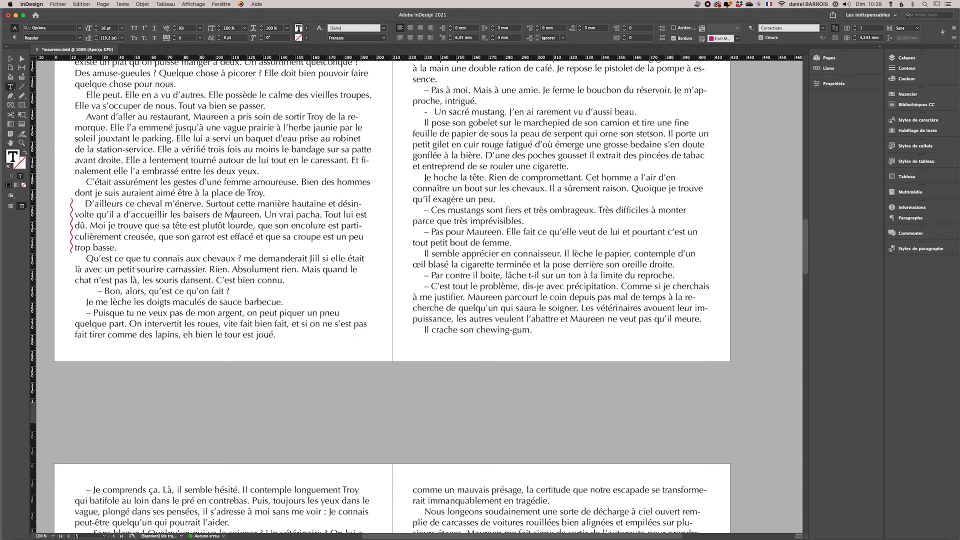
{"action": "scroll", "coordinate": [201, 237], "scroll_direction": "up", "scroll_amount": 10}
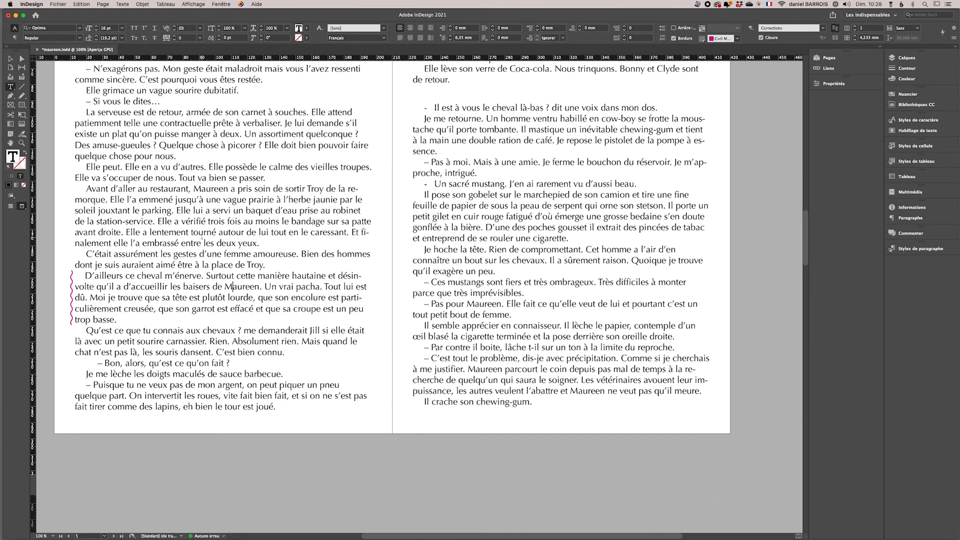
{"action": "scroll", "coordinate": [201, 236], "scroll_direction": "up", "scroll_amount": 7}
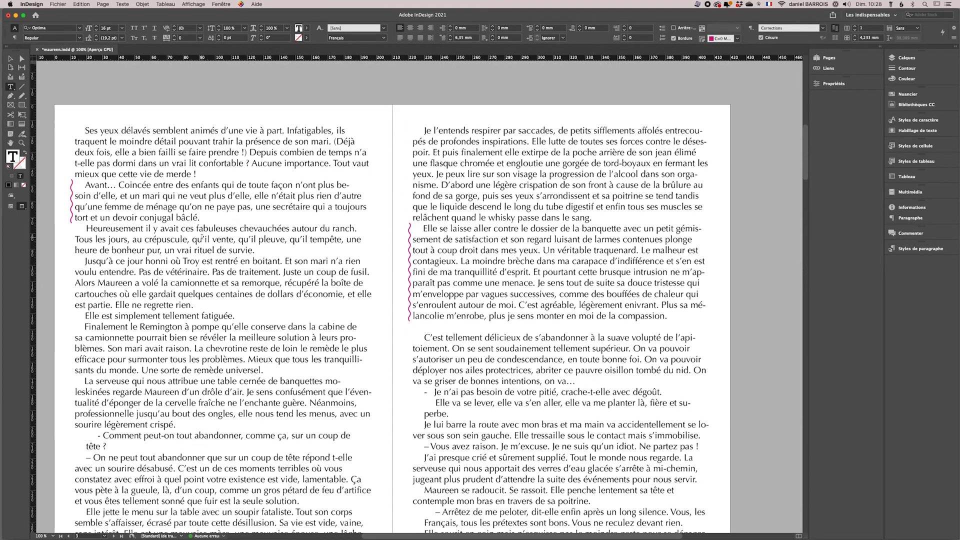